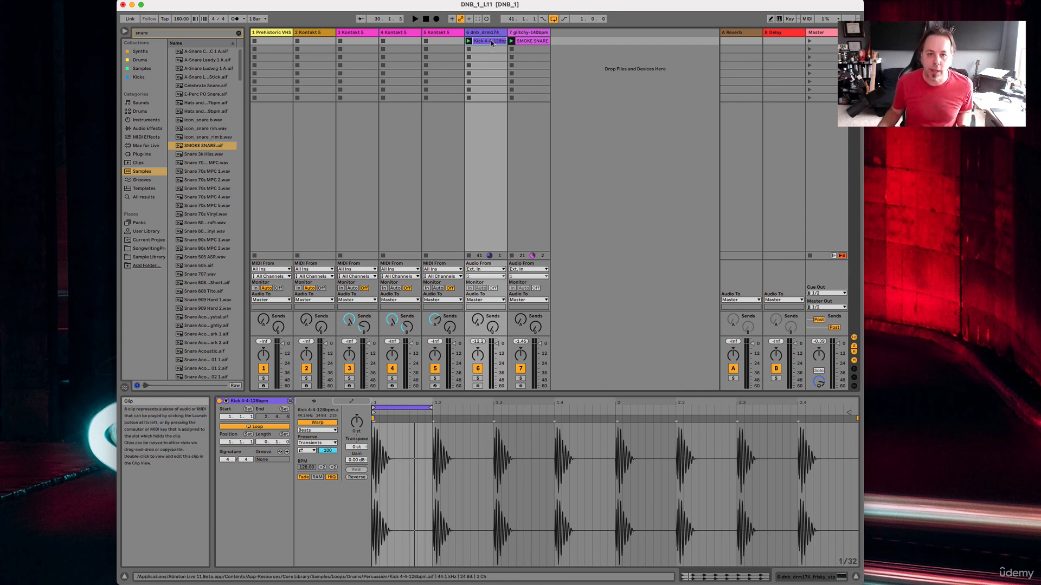
Search the sample browser for "synth".
click(528, 42)
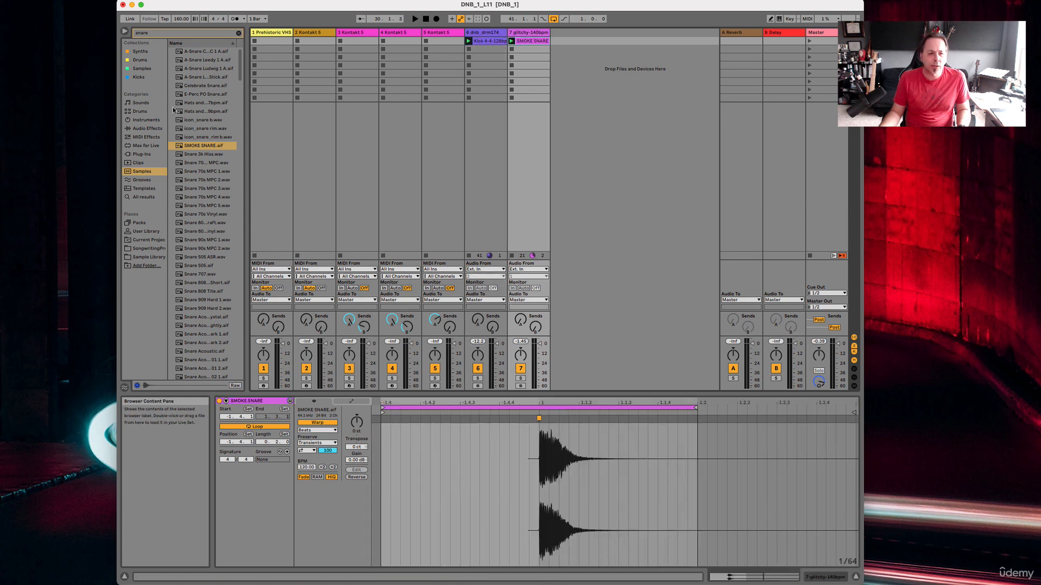
click(190, 35)
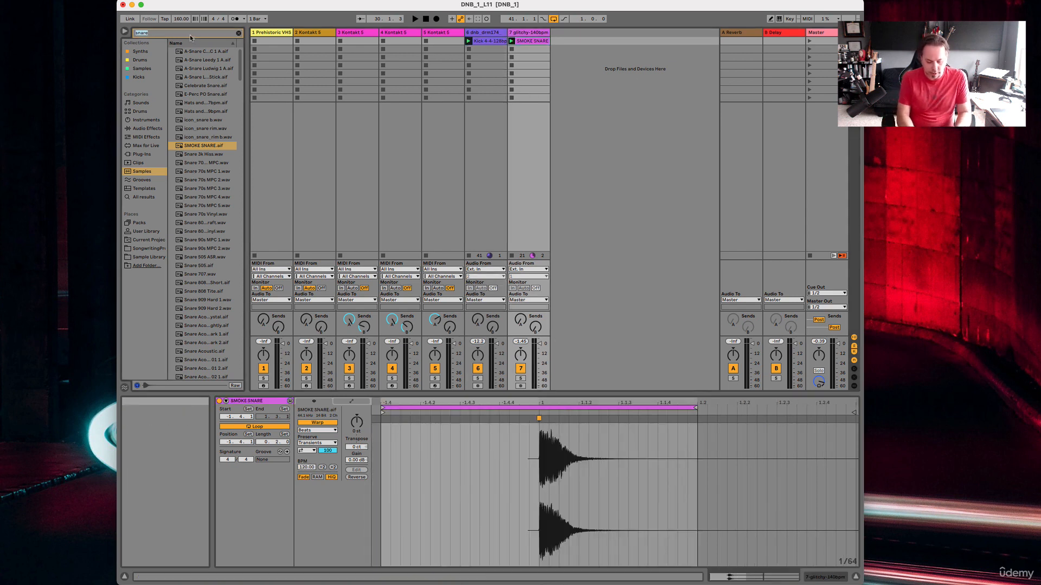
text(synth)
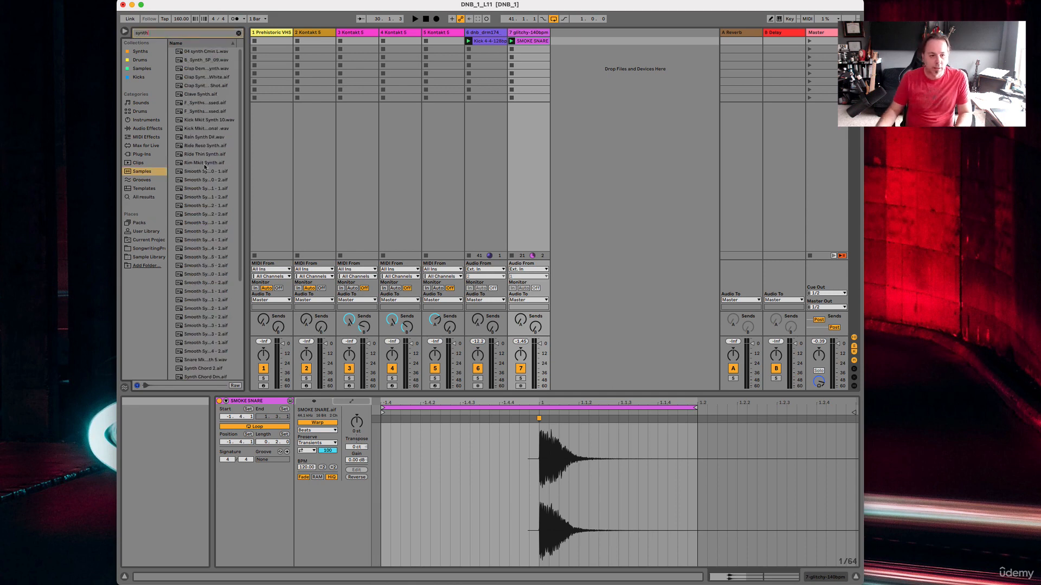
Audition several of the synth samples, including Ride Reso Synth, Rain Synth D#, Synth Chord Dm and the Synth Chords loop.
click(211, 224)
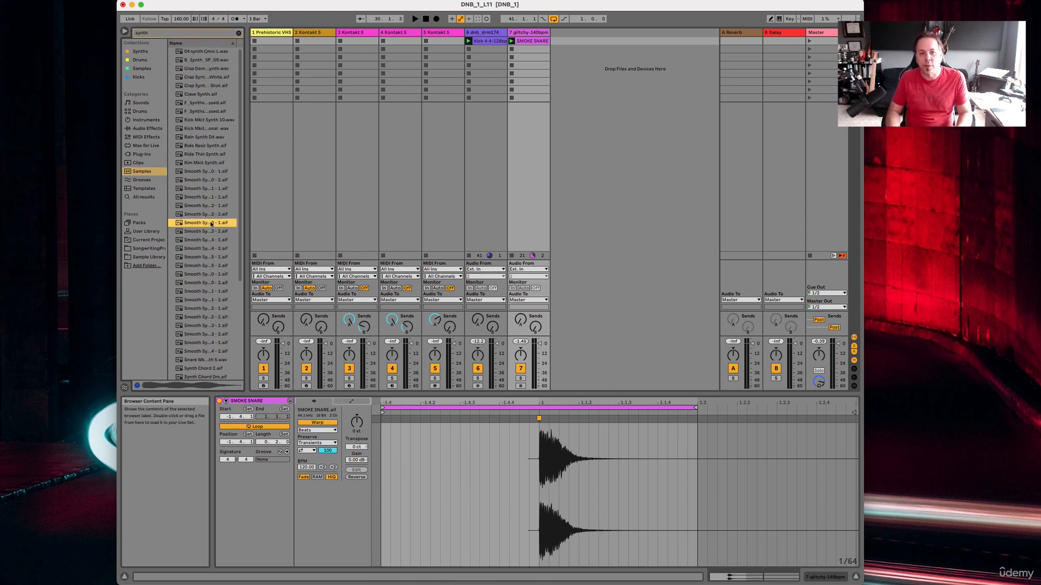
click(201, 146)
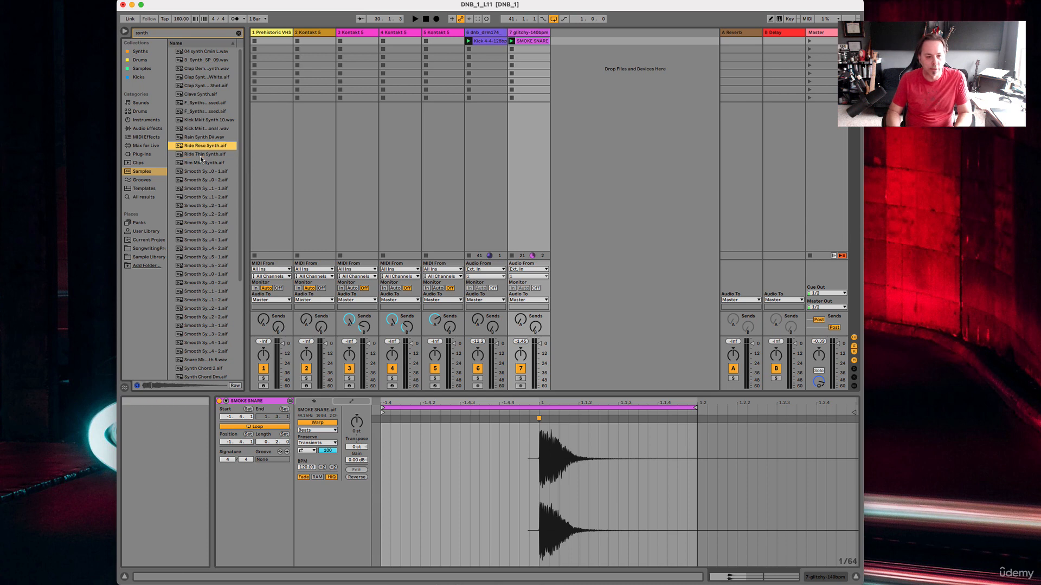
key(Up)
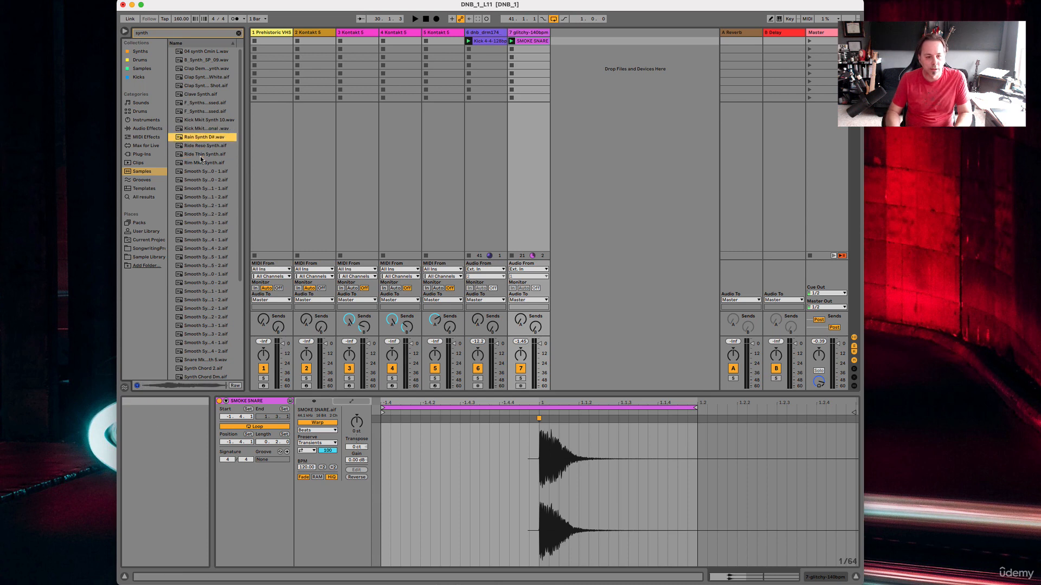
scroll(200, 156, down, 5)
click(200, 239)
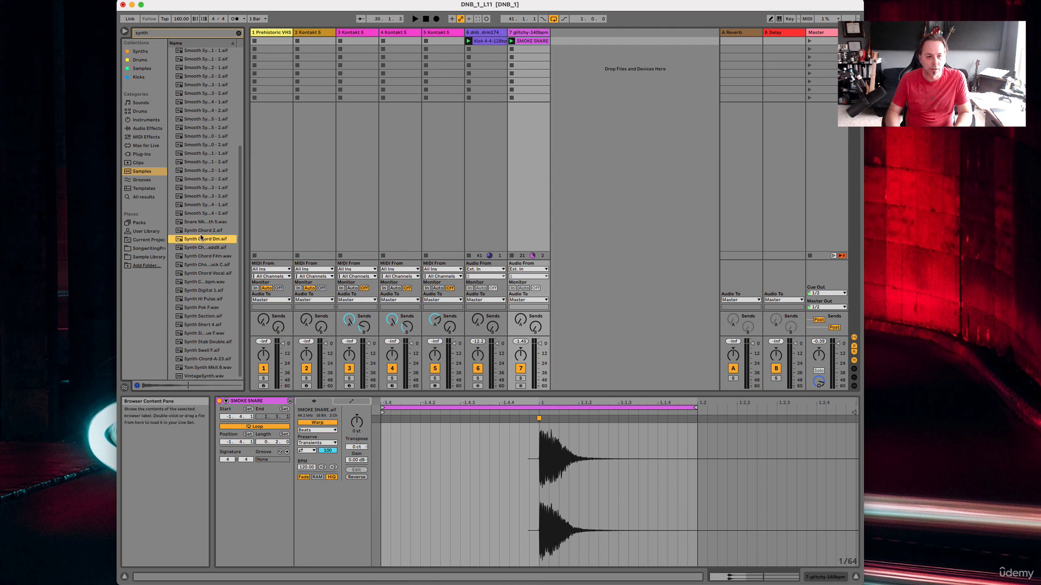
key(Down)
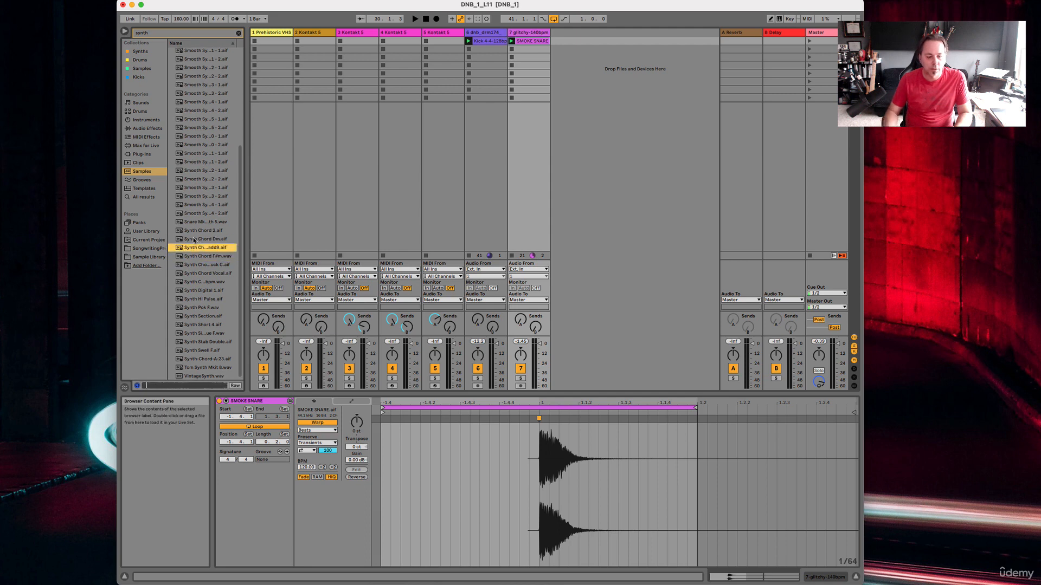
key(Down)
key(Down)
key(Down)
key(Down)
key(Down)
key(Down)
key(Up)
key(Up)
key(Up)
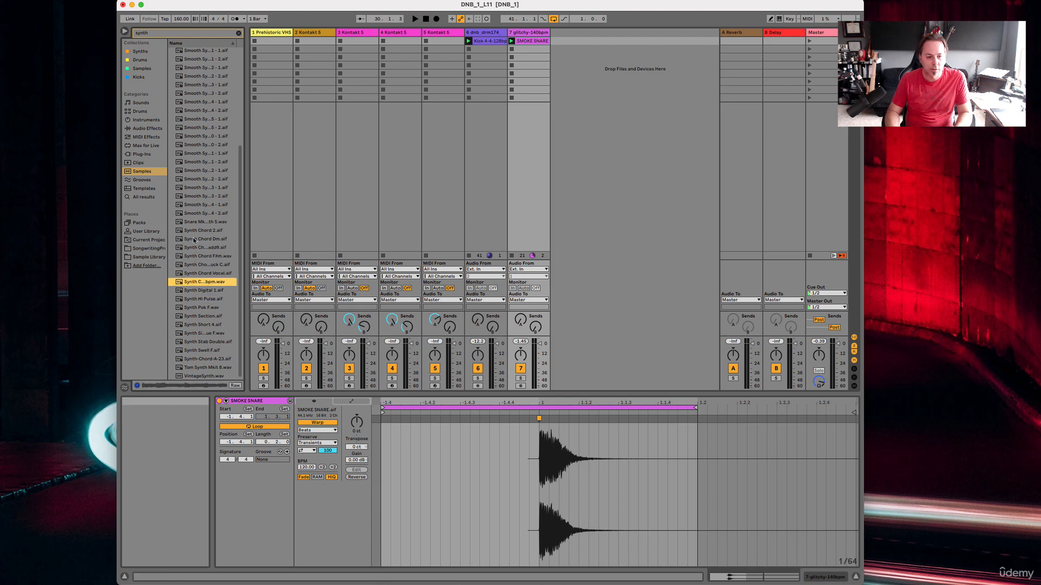
key(Down)
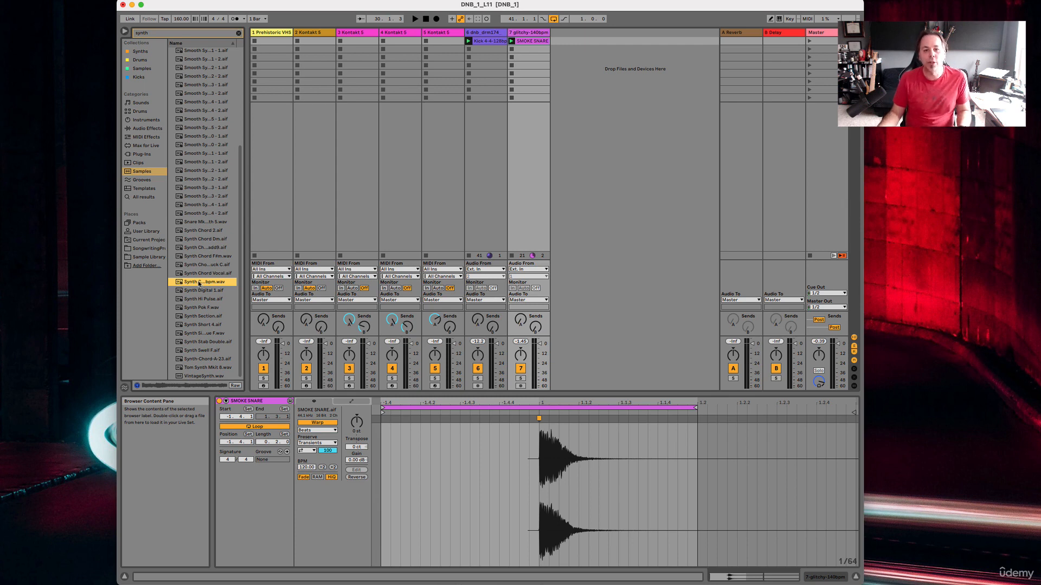
Add the sample Synth Chords Cm11-122bpm.wav to the first scene on a new audio track and launch that scene.
drag(199, 283, 562, 41)
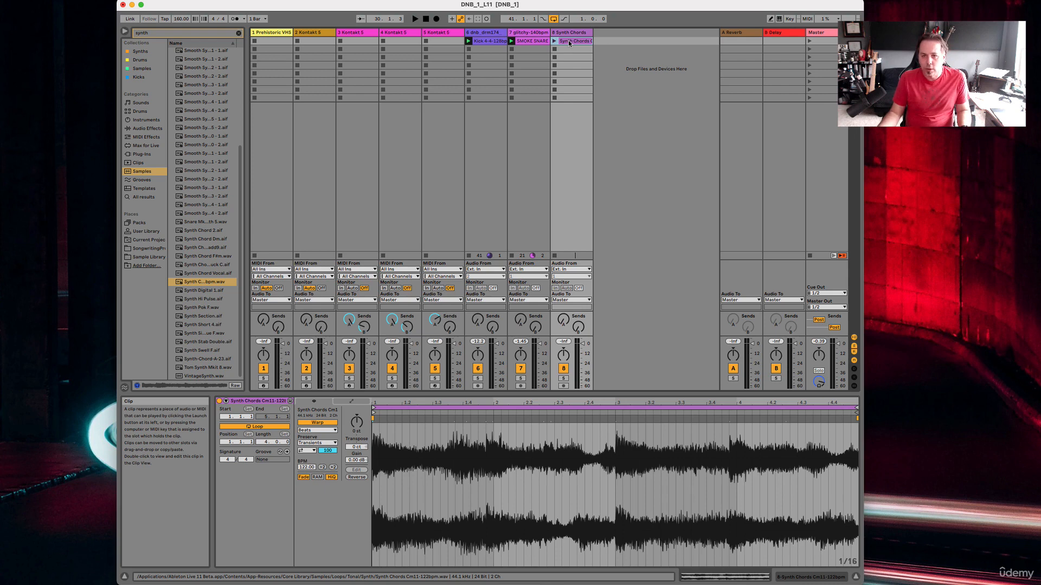
click(808, 40)
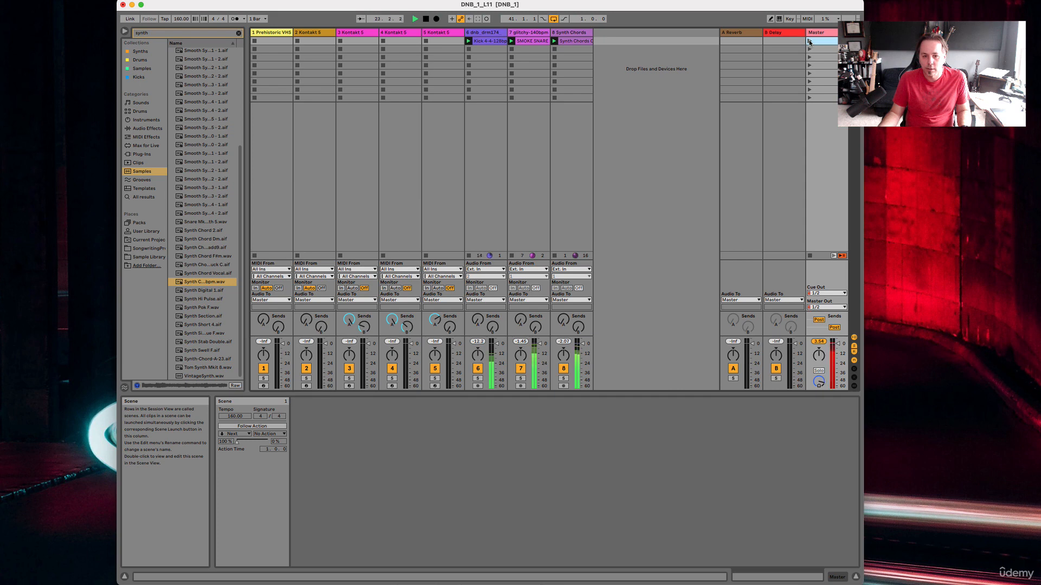
Draw a gain envelope on the Synth Chords clip that fades in from silence at bar 1 to full level at bar 3.
click(576, 41)
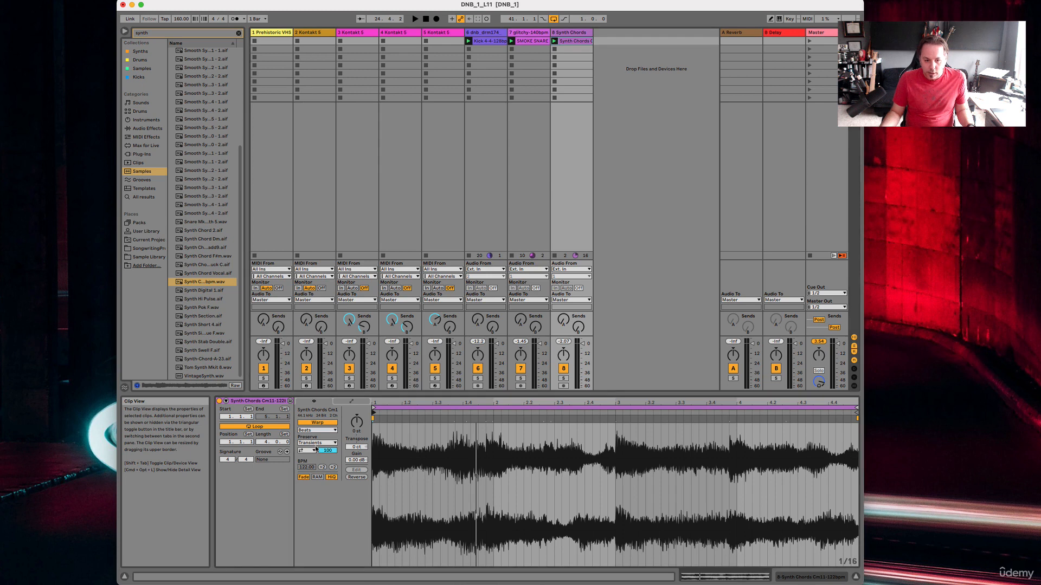
click(352, 401)
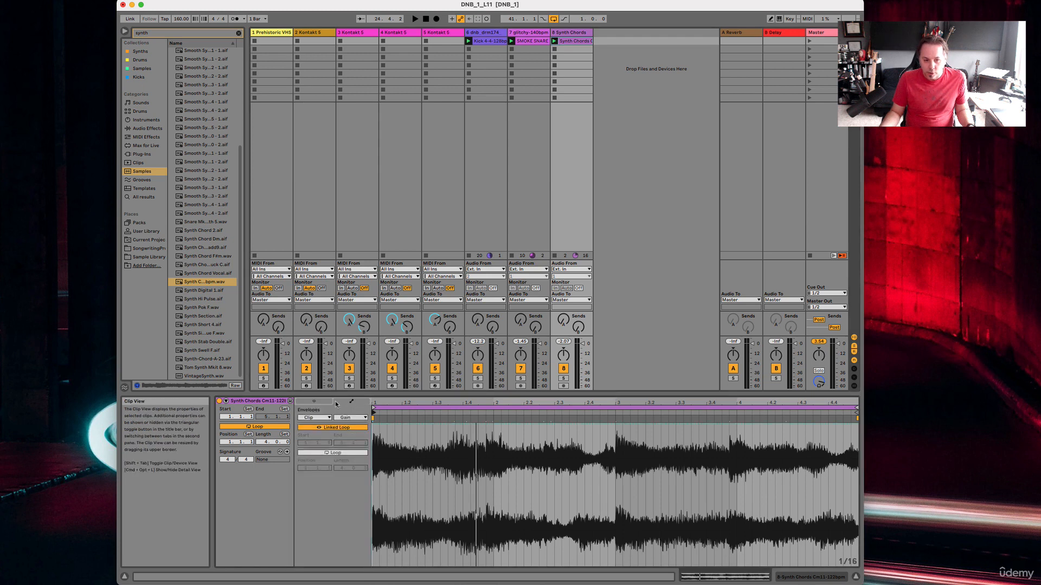
click(313, 402)
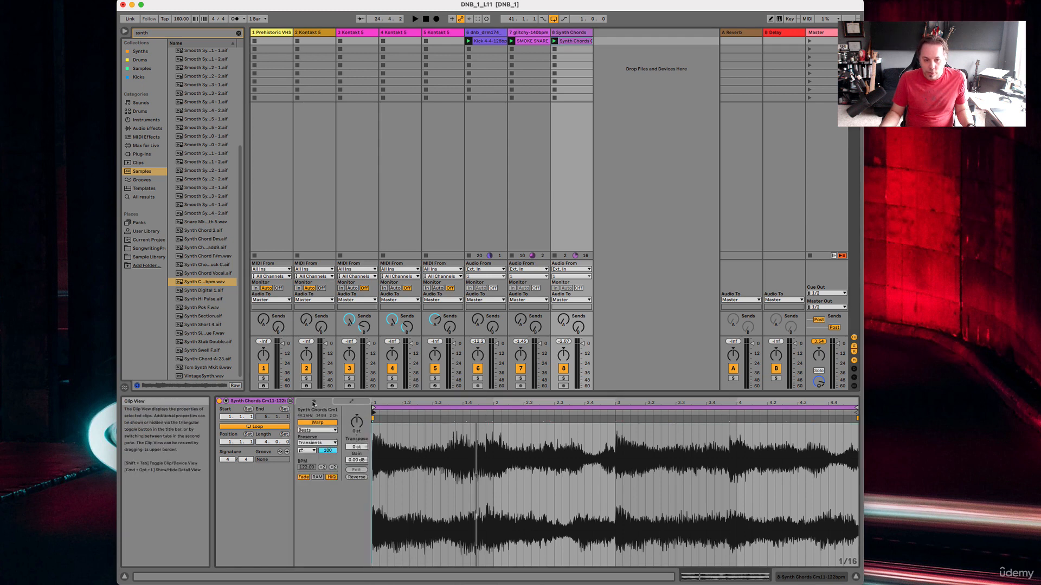
click(352, 402)
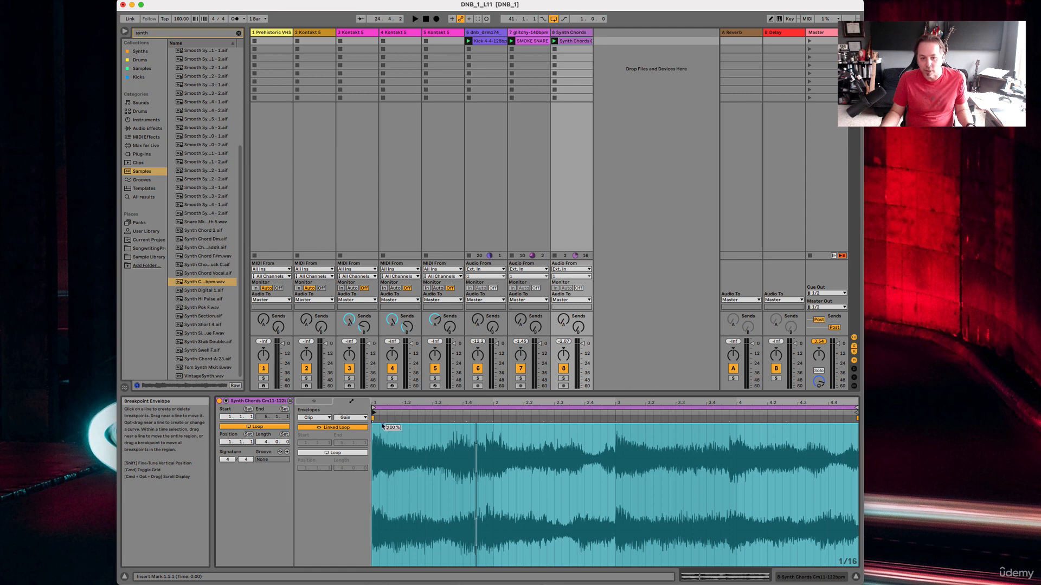
drag(378, 426, 529, 568)
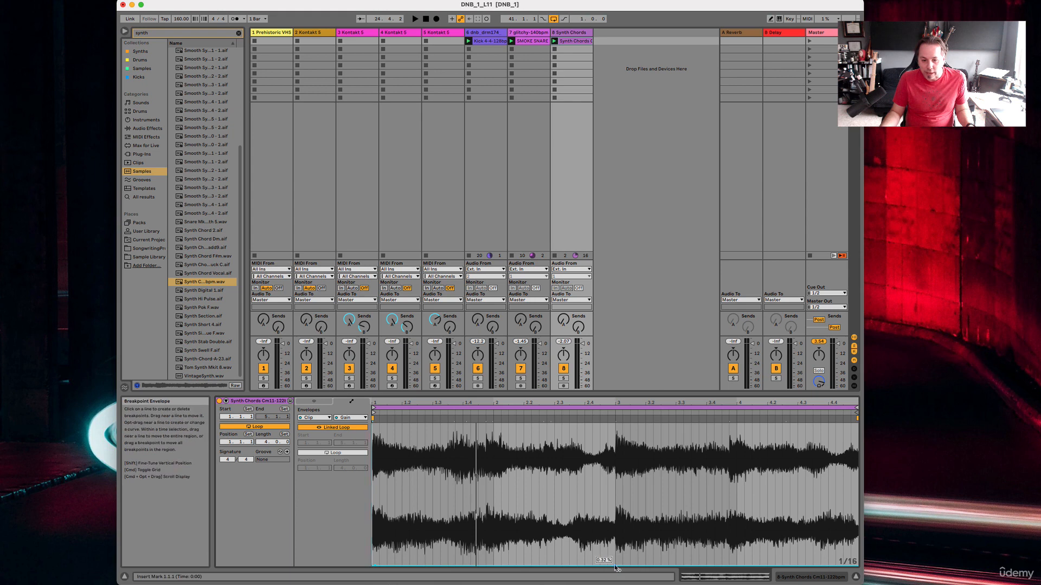
drag(616, 568, 615, 424)
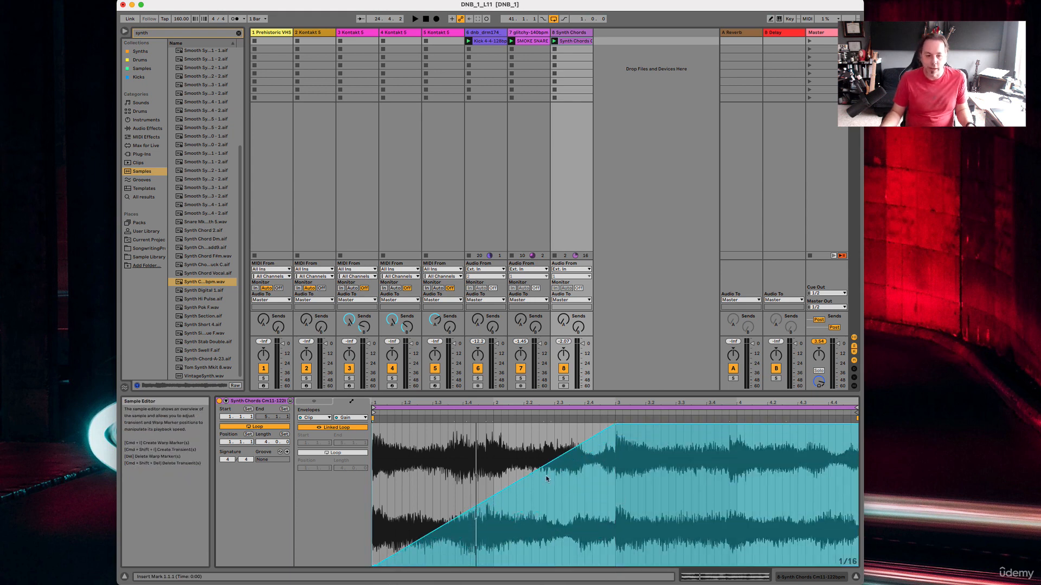
click(349, 418)
click(349, 420)
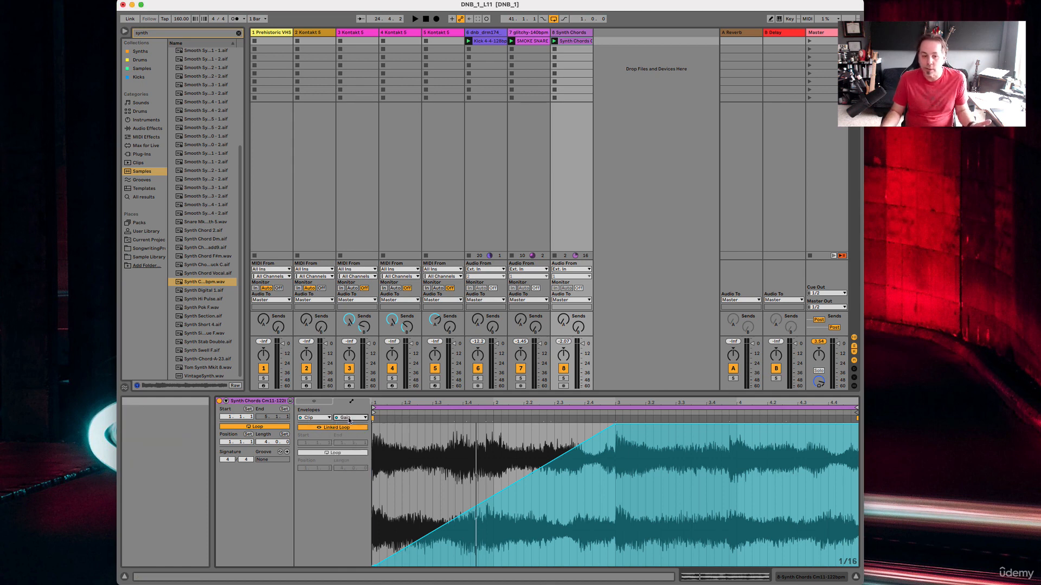
click(314, 418)
click(315, 419)
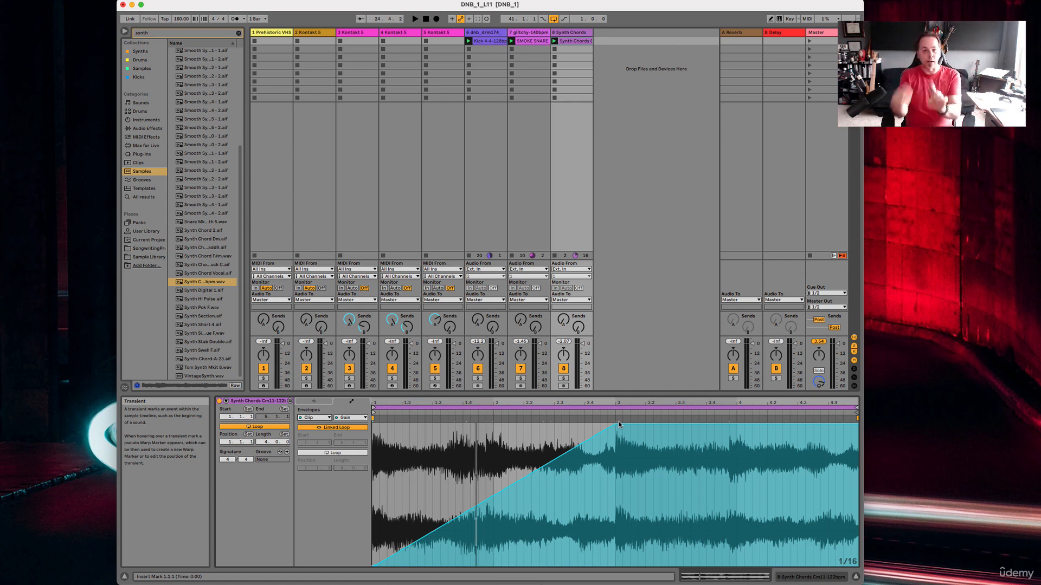
Unlink the gain envelope from the Synth Chords clip's loop, playing the clip before and after the change.
click(554, 41)
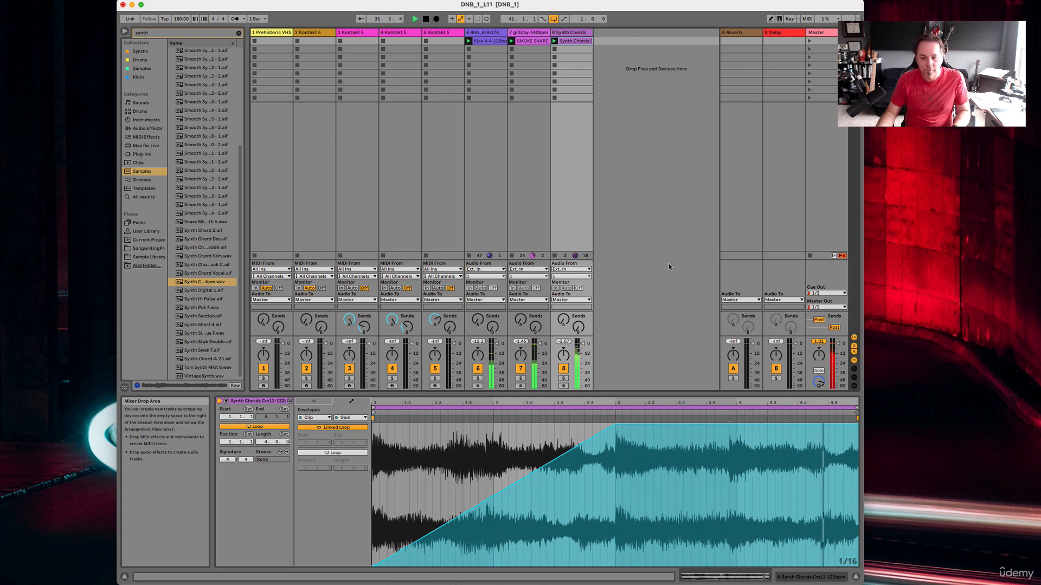
key(space)
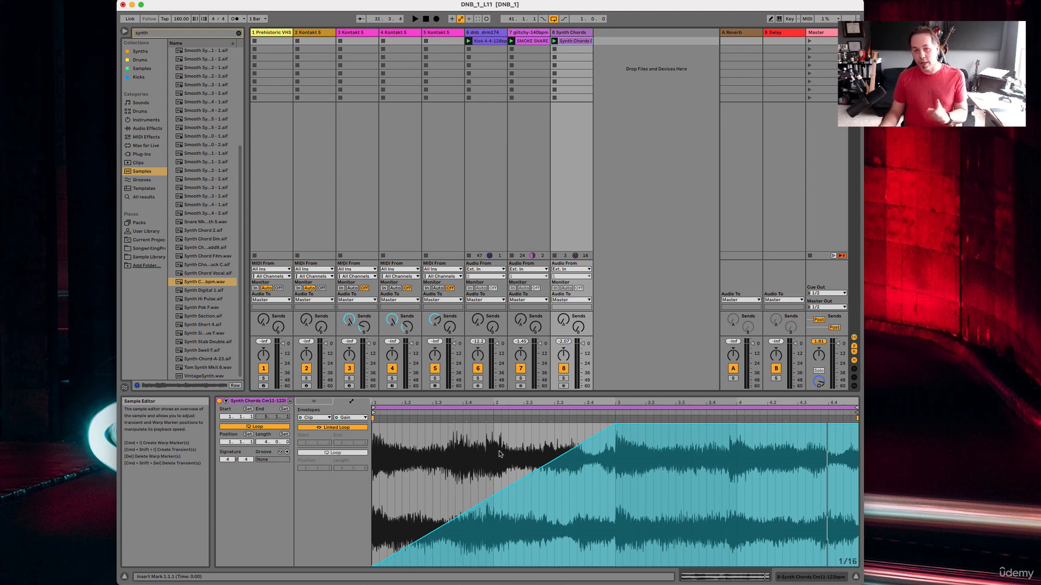
click(342, 428)
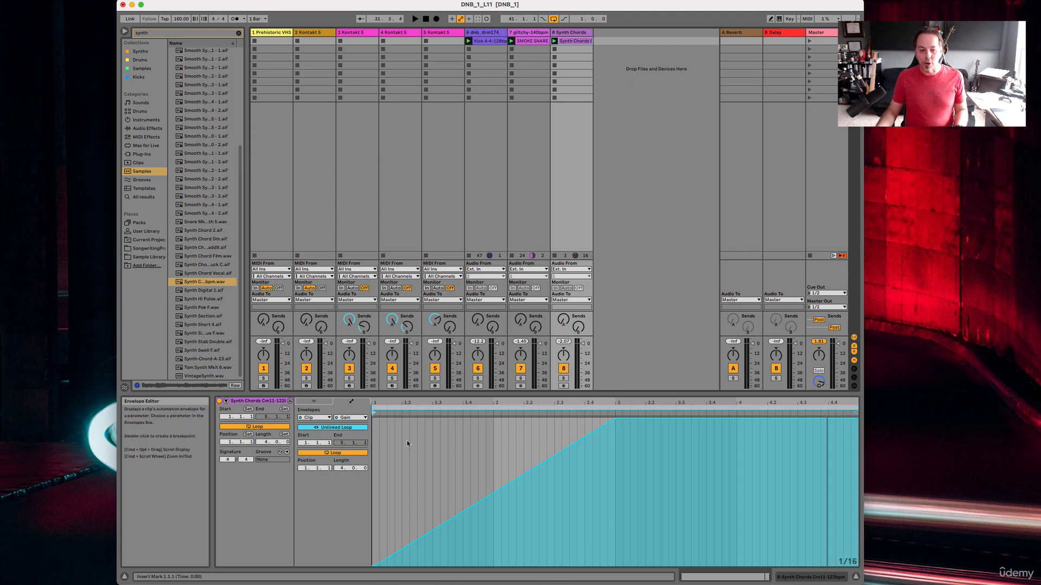
click(554, 40)
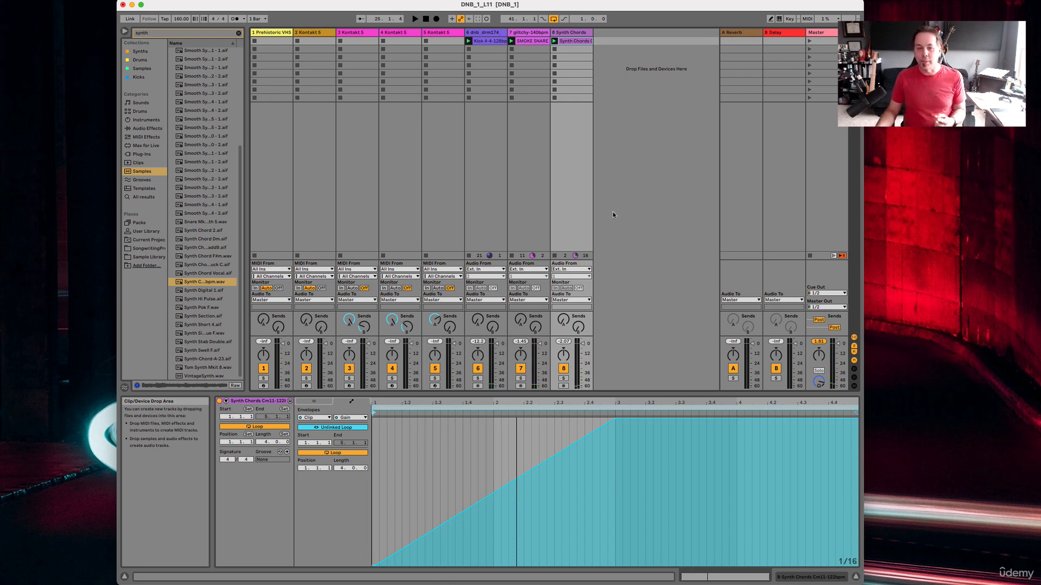
Turn off looping for the unlinked gain envelope and play the Synth Chords clip to hear a one-time fade-in.
click(332, 453)
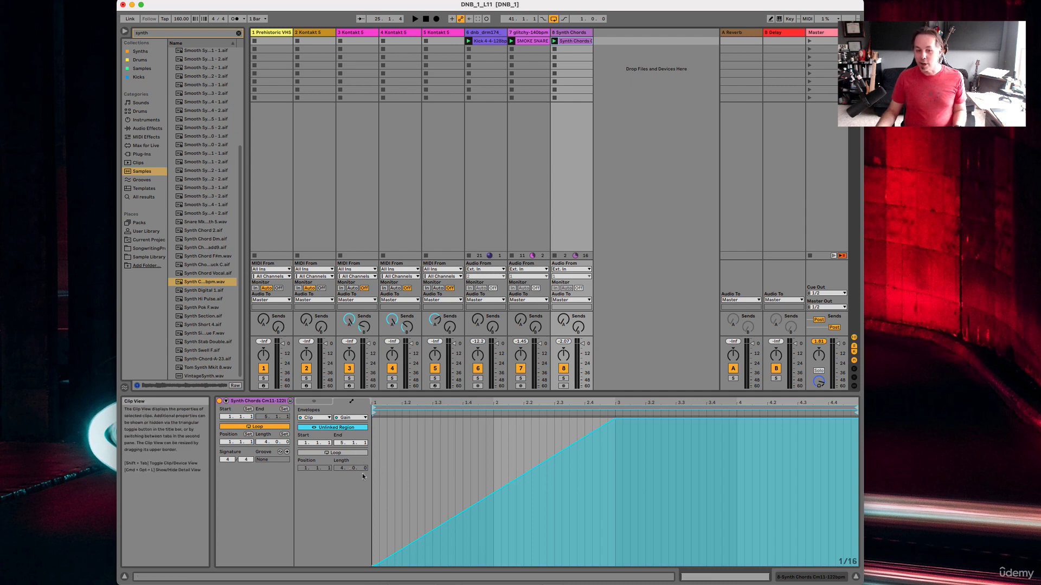
click(555, 41)
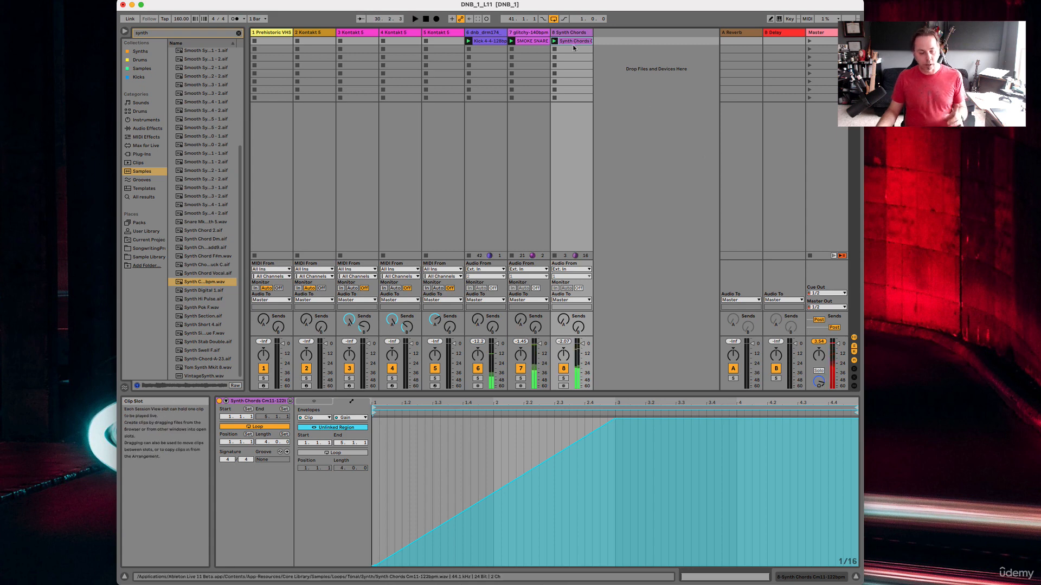
key(space)
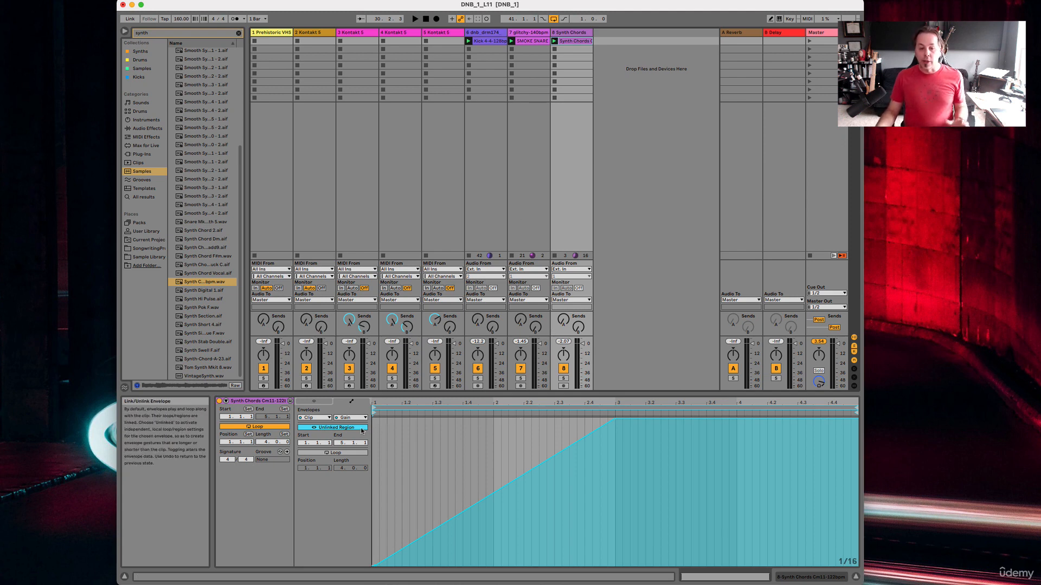
Loop the unlinked gain envelope over 16 bars, extend its fade-in to reach full level at bar 5, and play the clip.
click(339, 454)
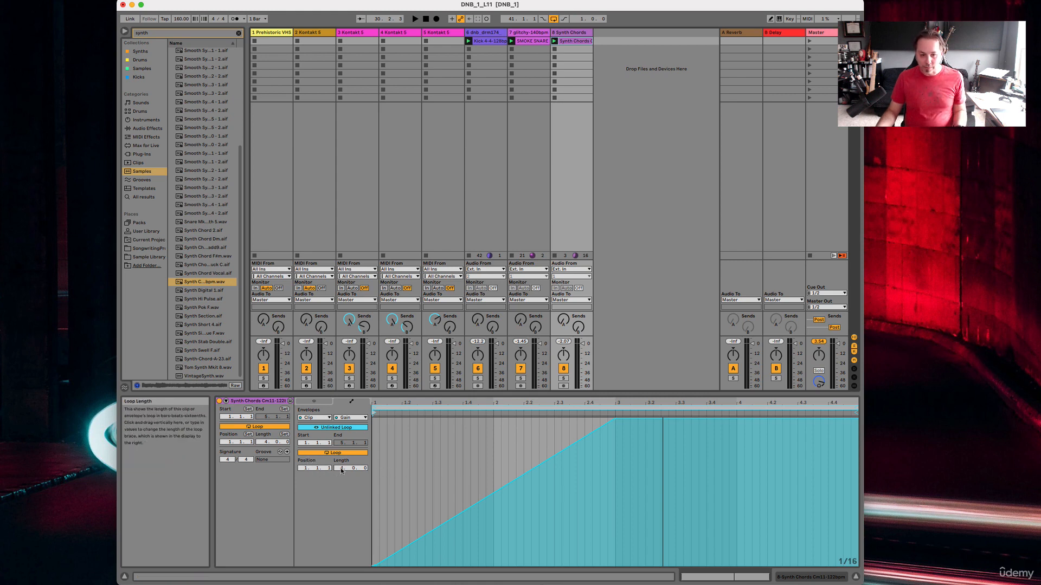
drag(342, 470, 363, 469)
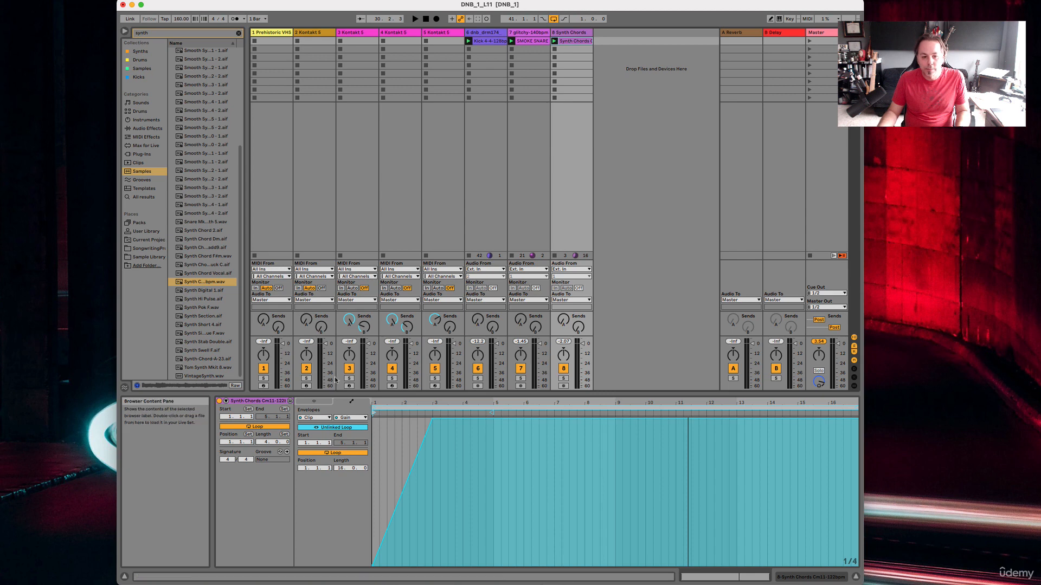
click(314, 402)
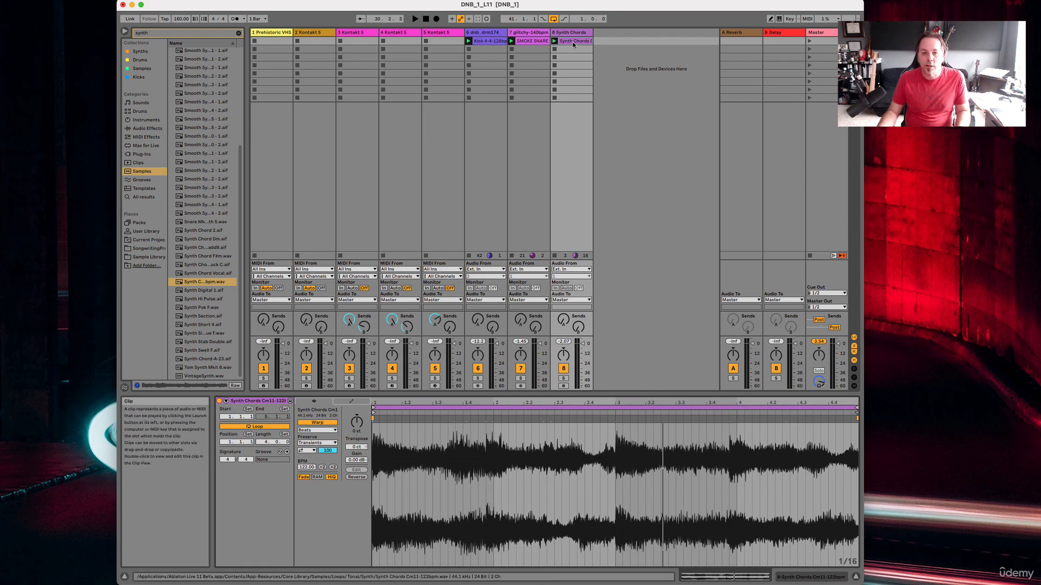
click(351, 402)
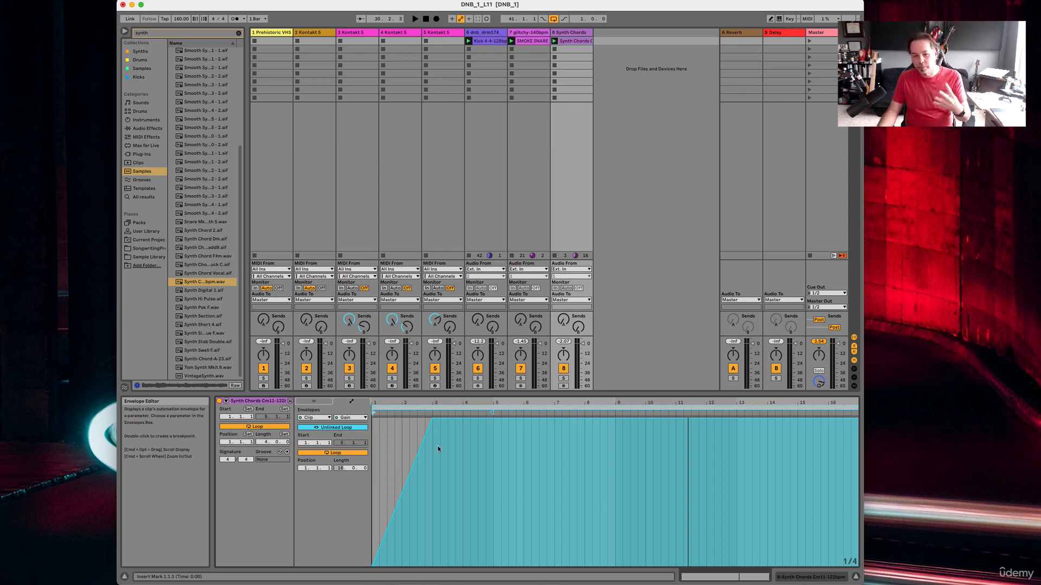
drag(432, 419, 494, 421)
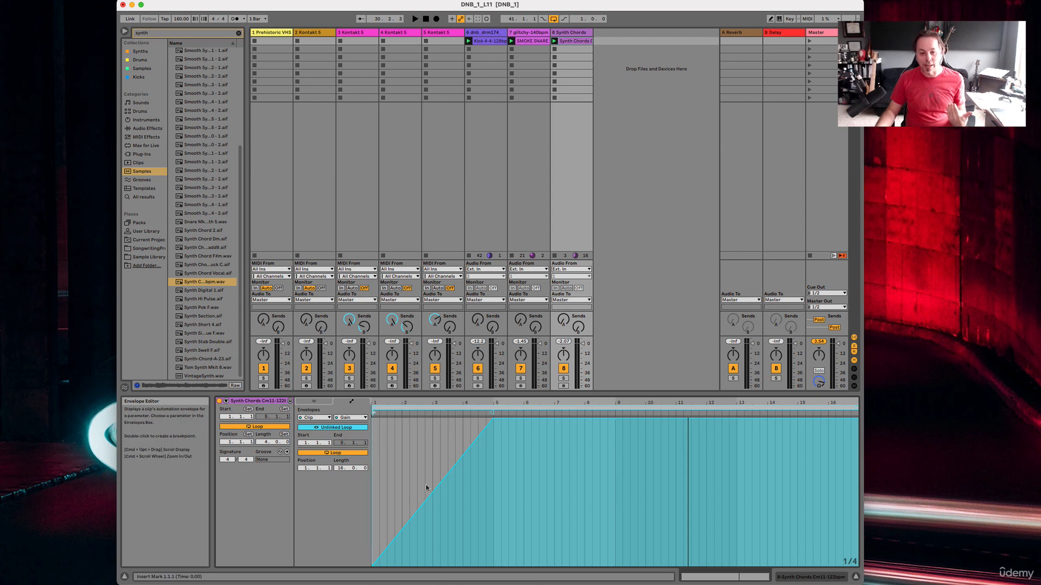
click(554, 43)
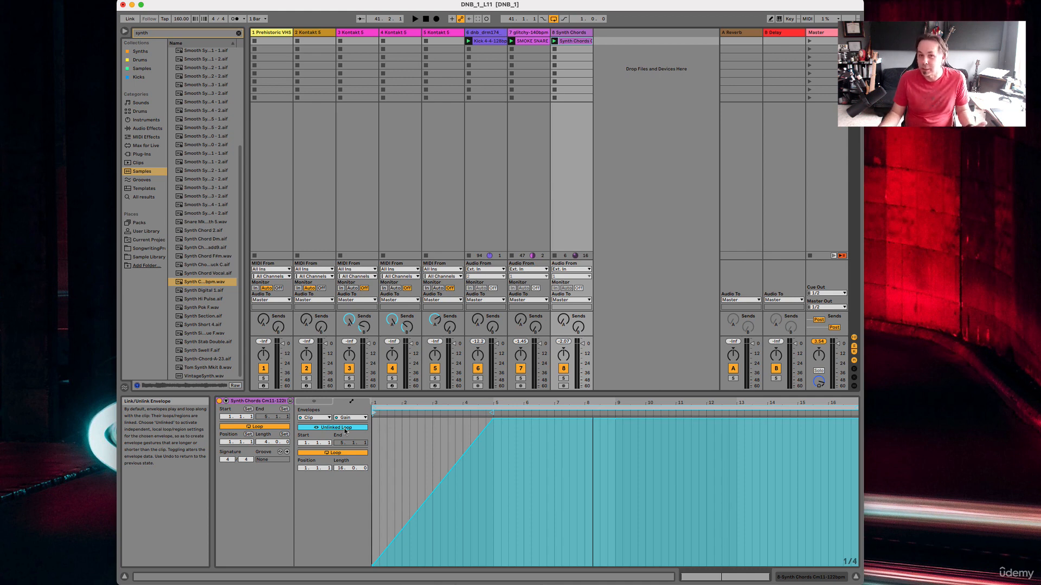
Show the Synth Chords clip's mixer Track Panning envelope and unlink it from the clip's loop.
click(315, 418)
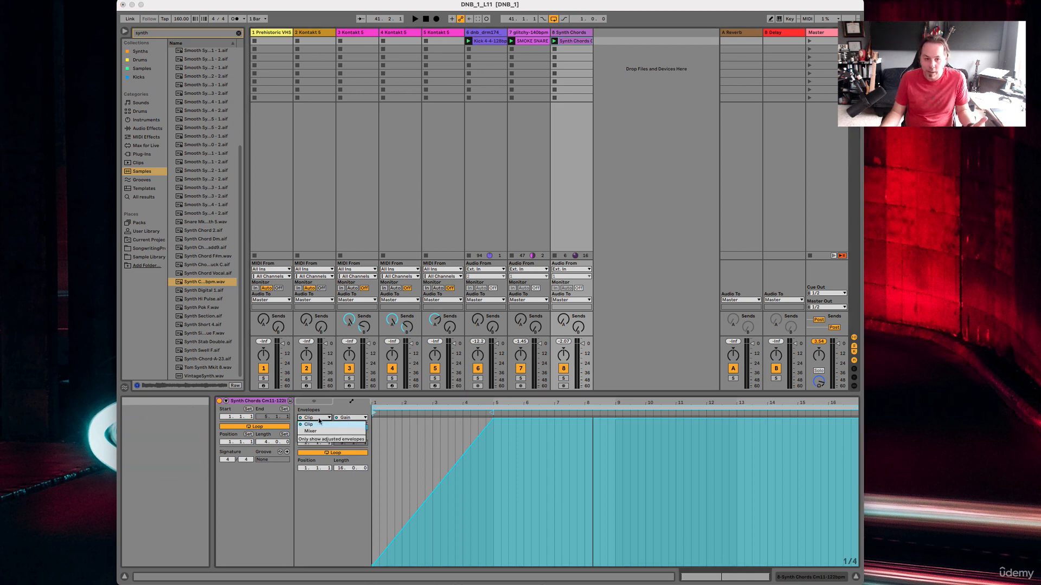
click(317, 432)
click(350, 418)
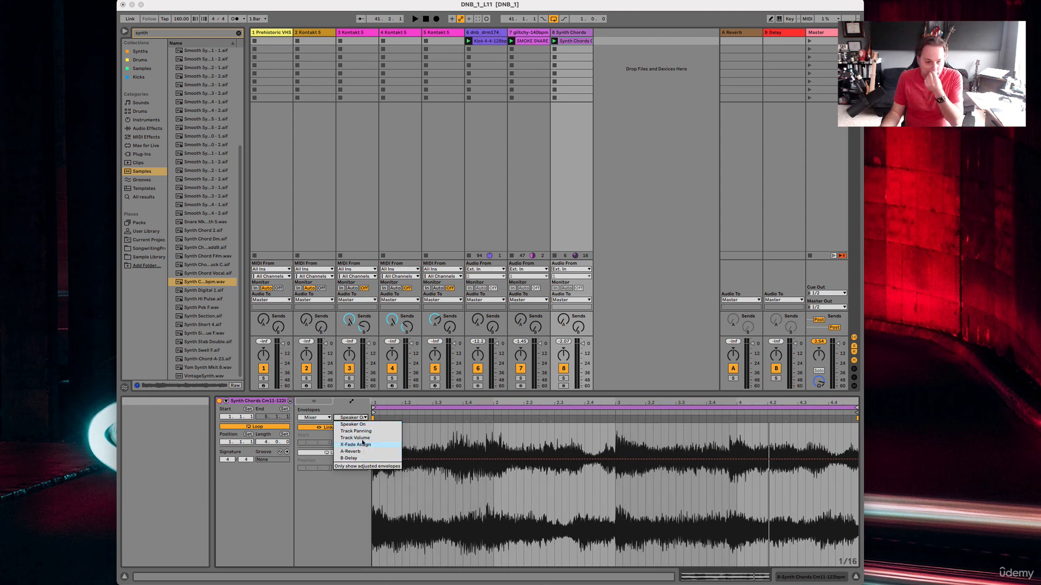
click(361, 432)
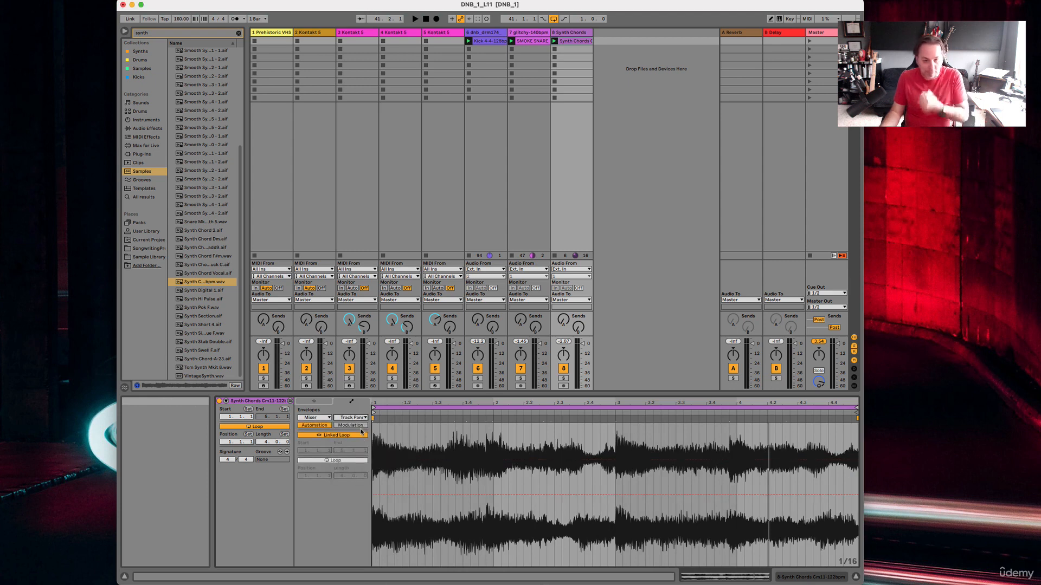
click(389, 496)
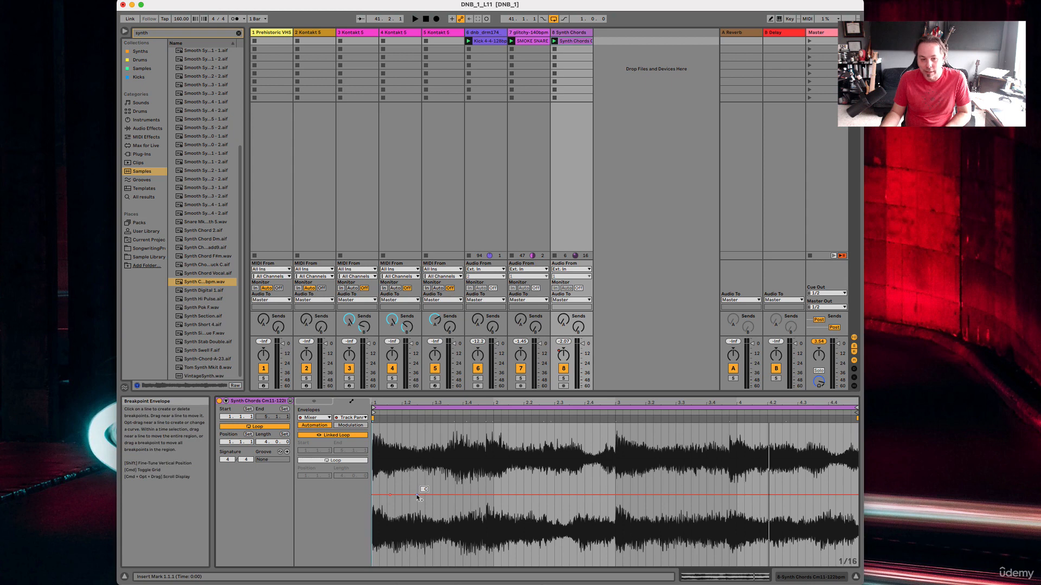
click(329, 437)
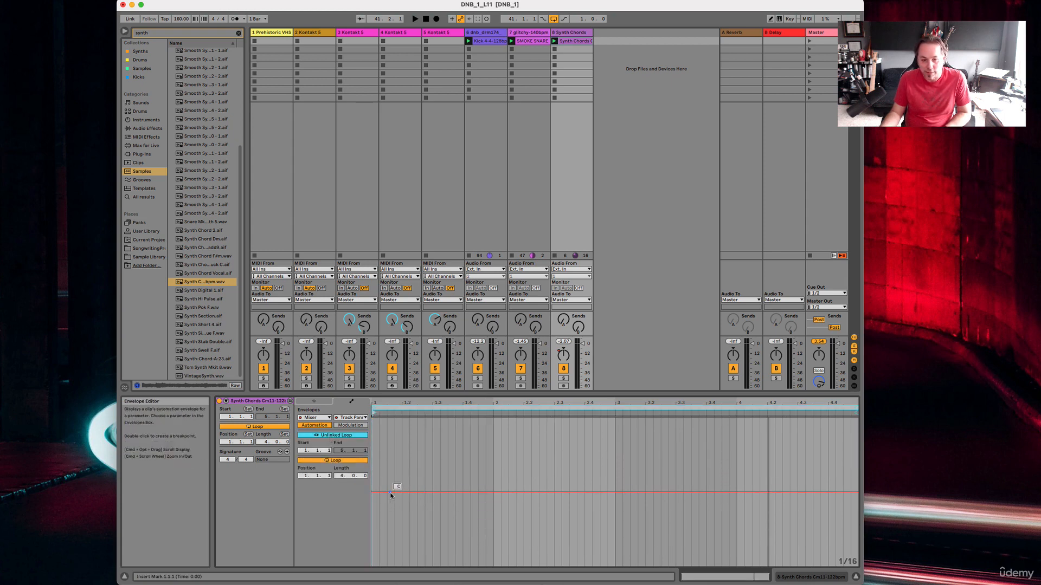
Loop the panning envelope over 16 bars, shaping it fully right near bar 2, left near bar 7, right near bar 12 and centred at the end.
drag(403, 492, 736, 563)
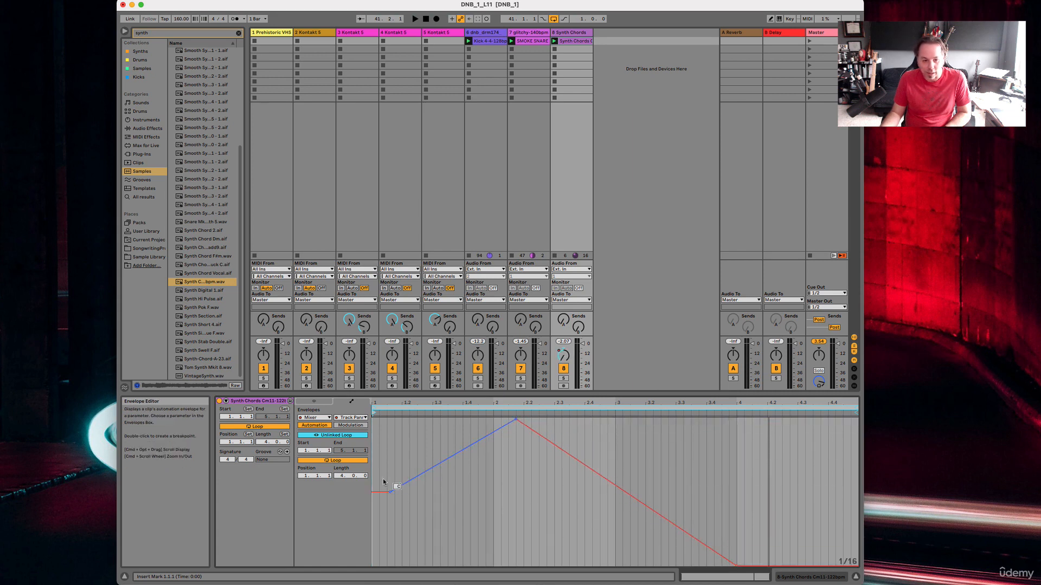
drag(341, 475, 340, 452)
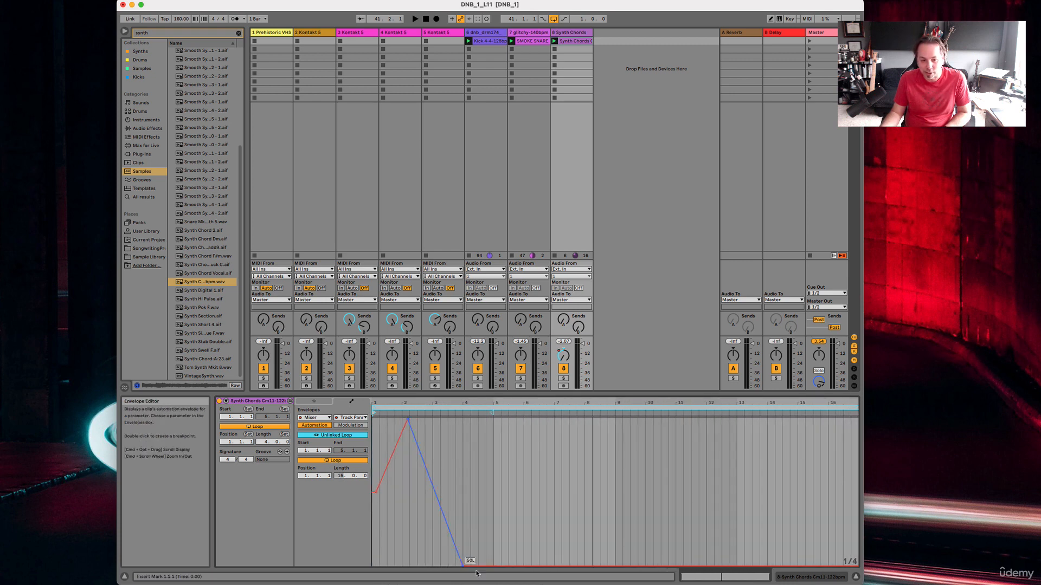
drag(462, 565, 713, 426)
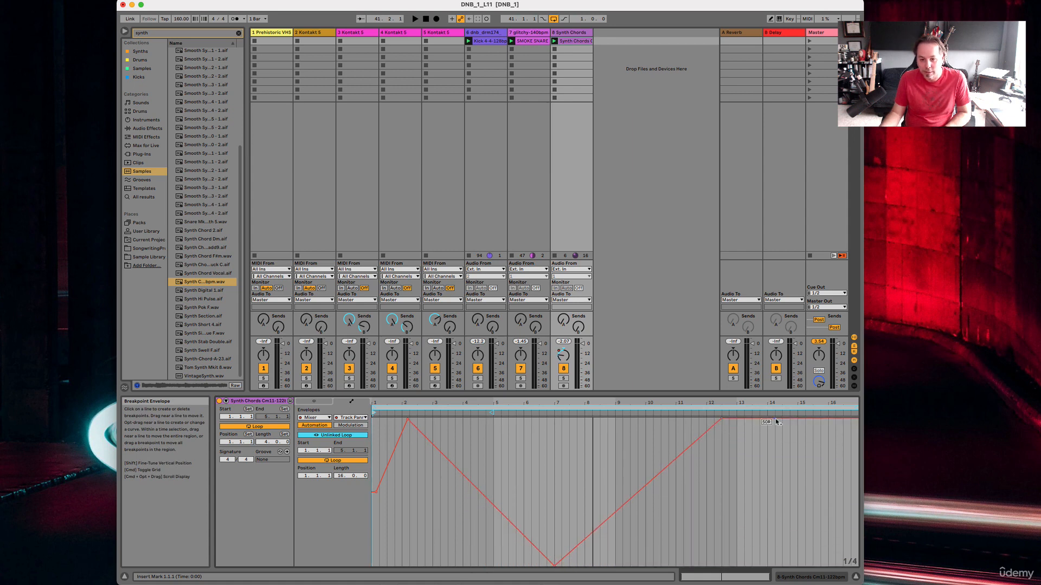
drag(776, 422, 849, 480)
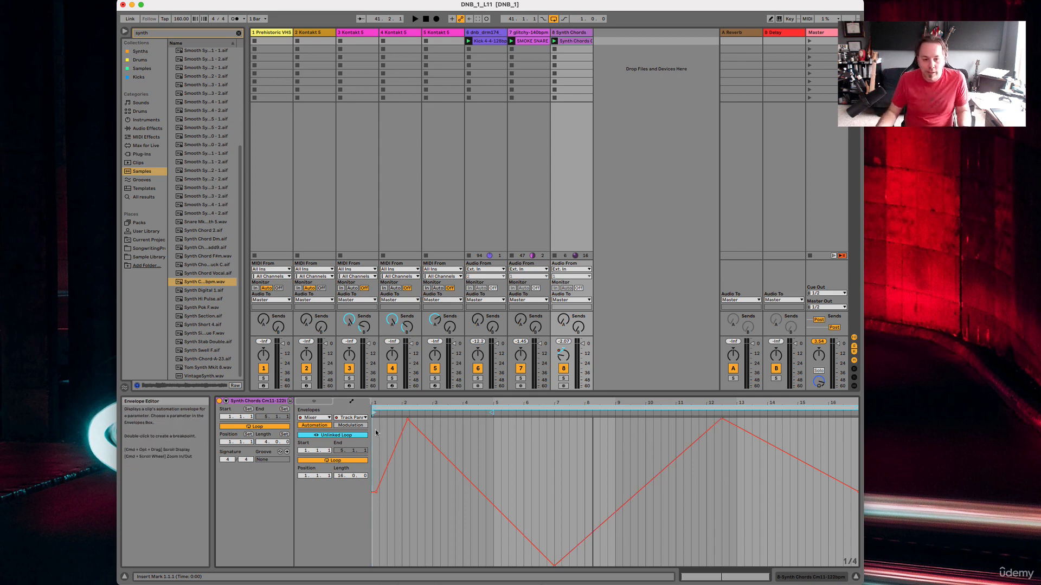
Add a fade-out to the clip's gain envelope from bar 13 to silence at the end of bar 16, and play the set.
click(314, 418)
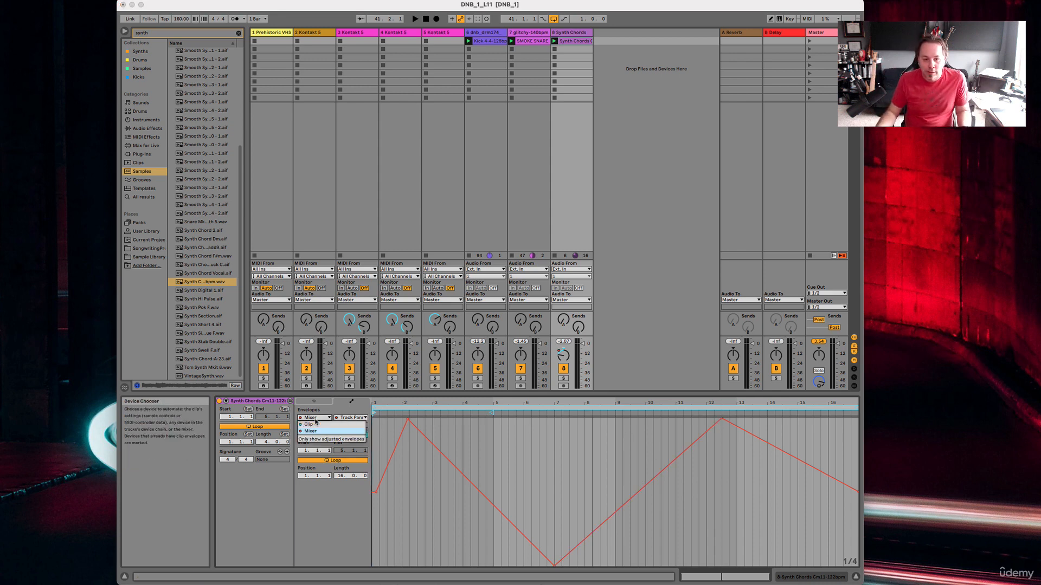
click(317, 428)
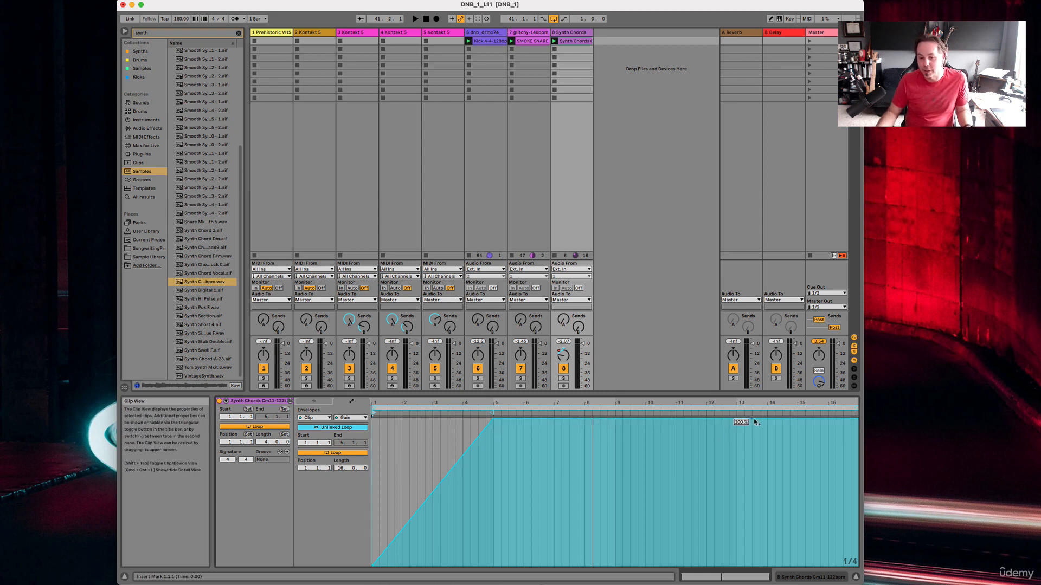
drag(803, 419, 659, 566)
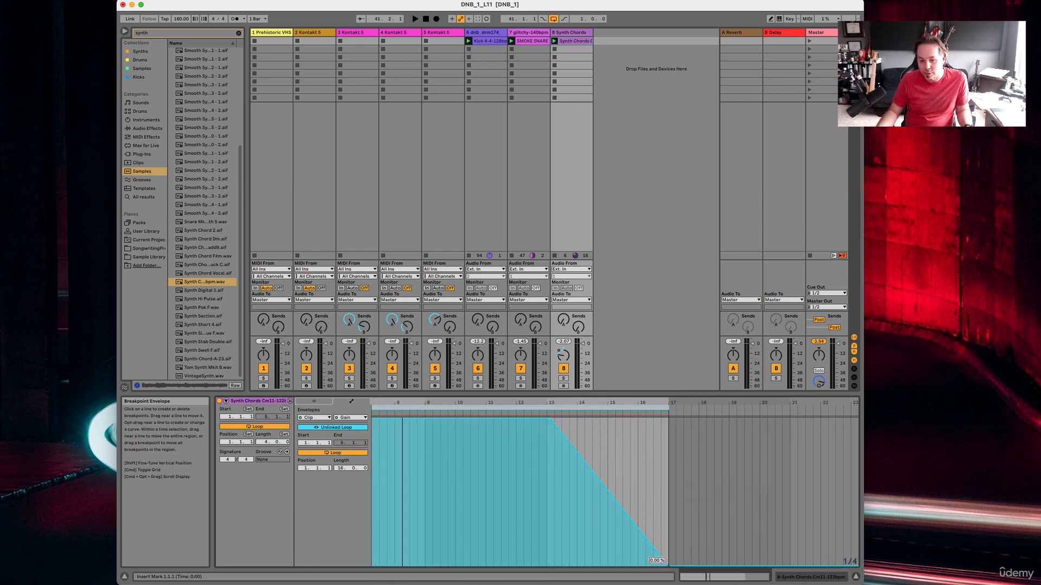
scroll(669, 569, left, 7)
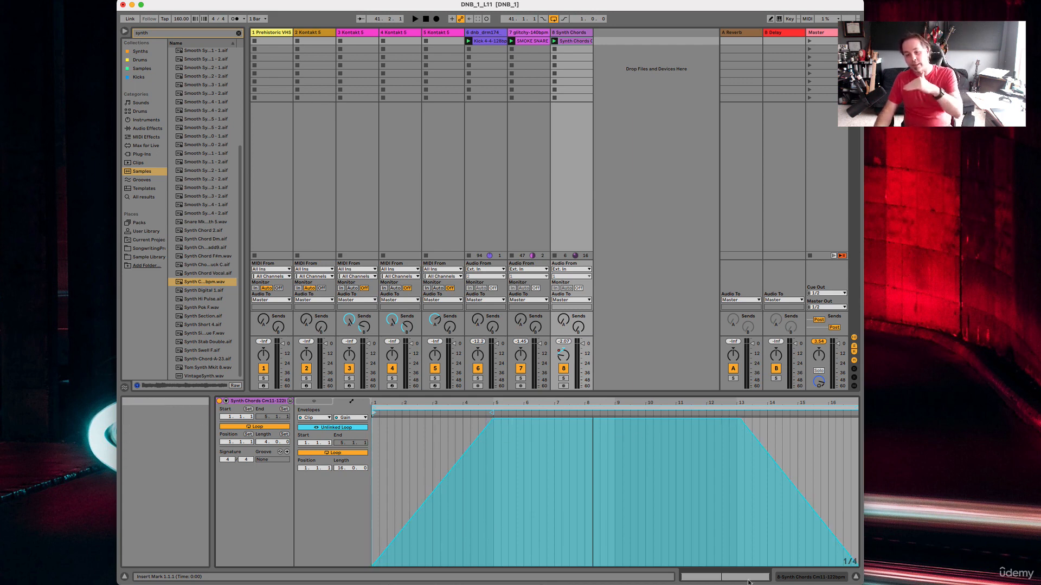
key(space)
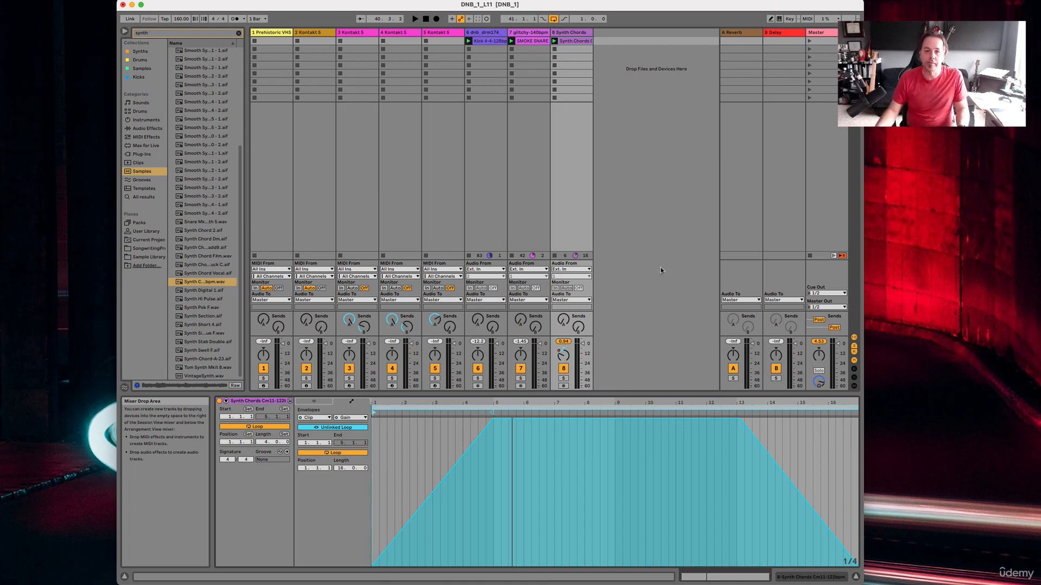
click(688, 5)
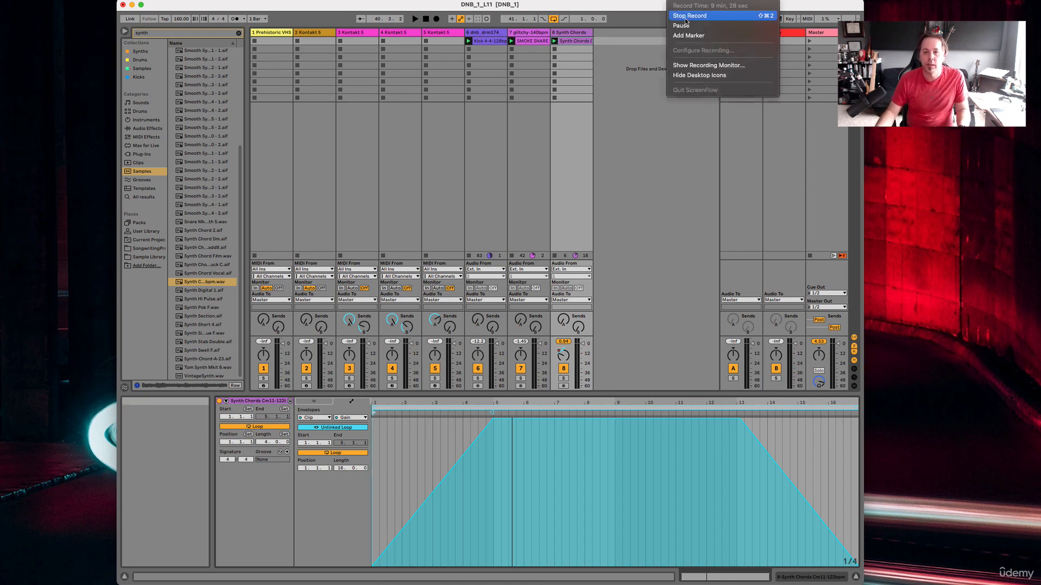